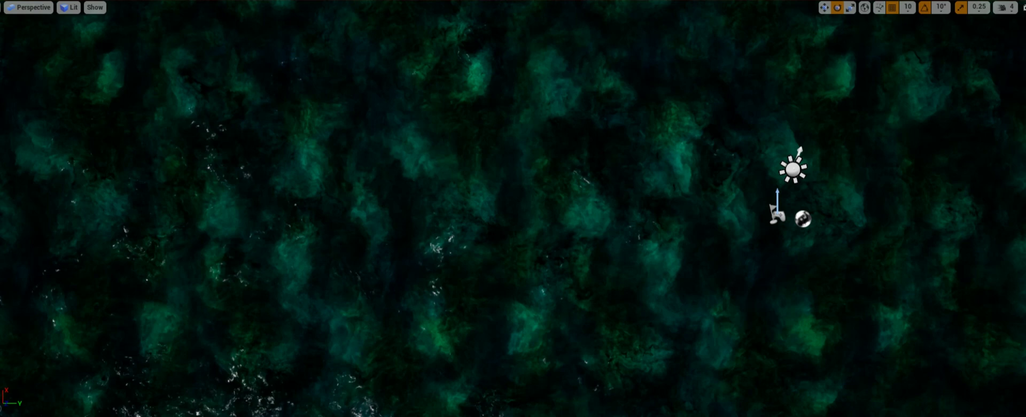
# Select the directional sun light actor in the underwater level viewport
pyautogui.click(680, 262)
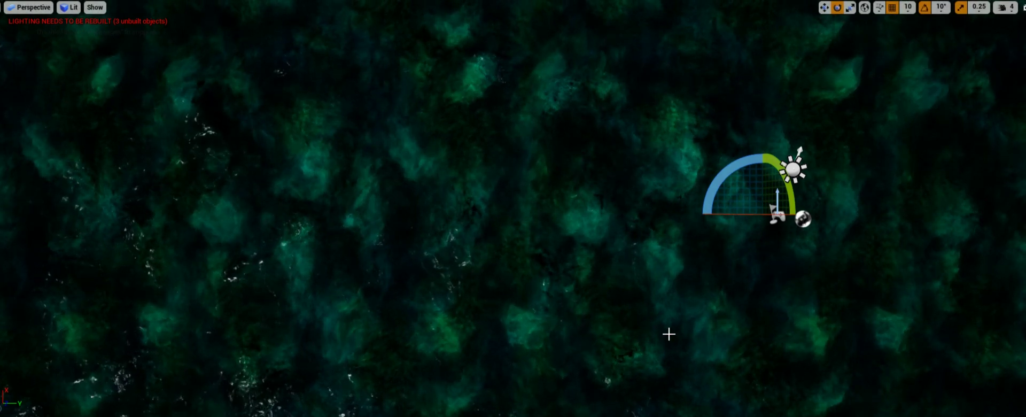
# Play the level and click into the running game so it captures input
pyautogui.click(427, 1)
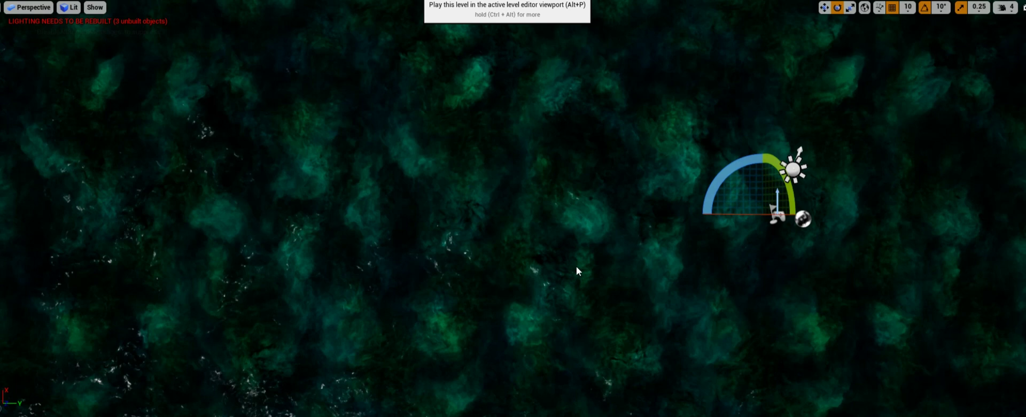
pyautogui.click(659, 286)
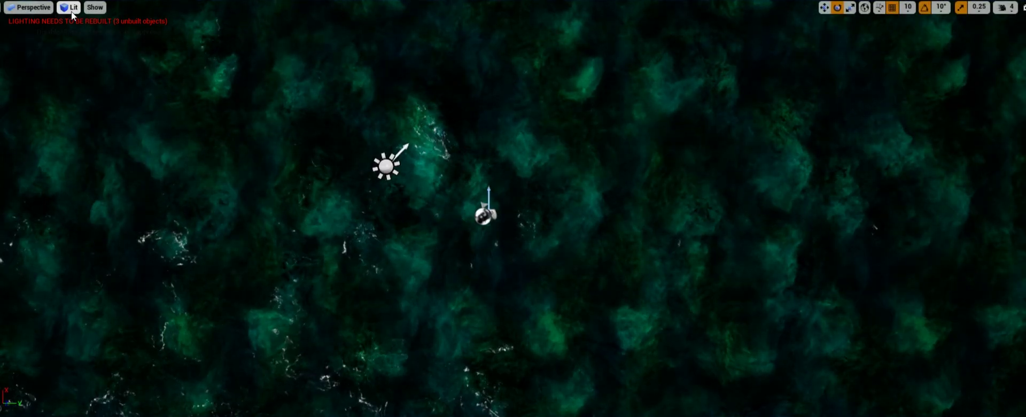
pyautogui.click(72, 12)
pyautogui.moveTo(102, 123)
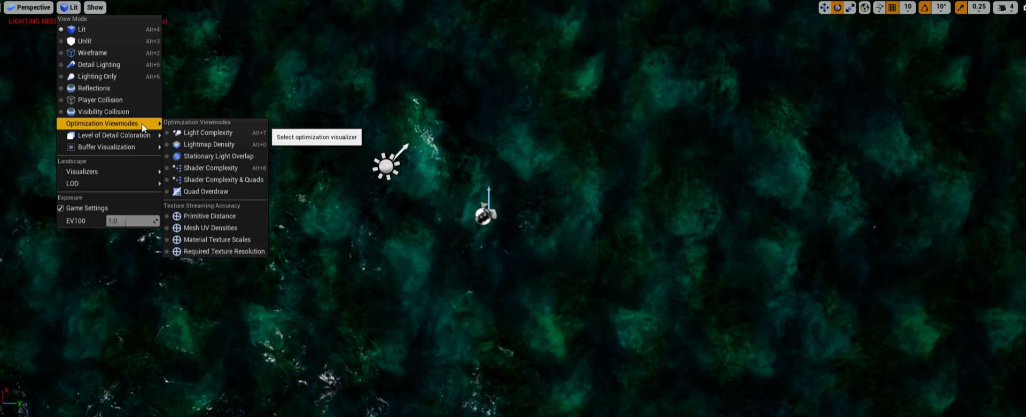
pyautogui.click(240, 168)
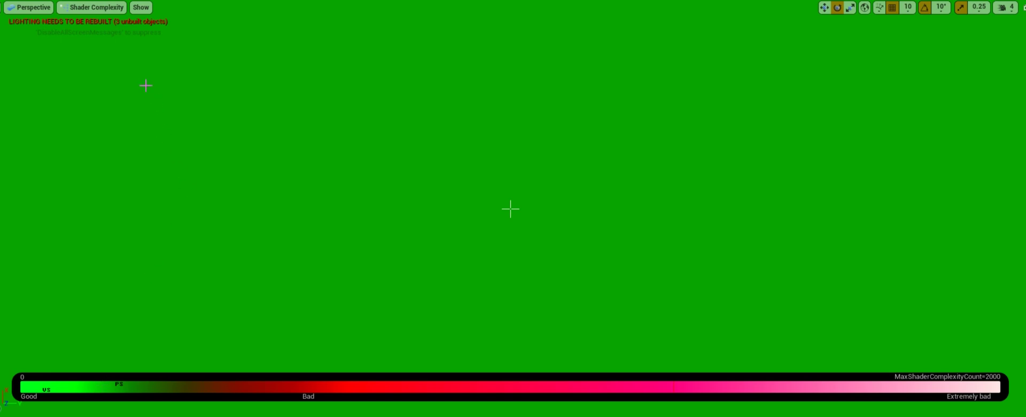
pyautogui.click(92, 11)
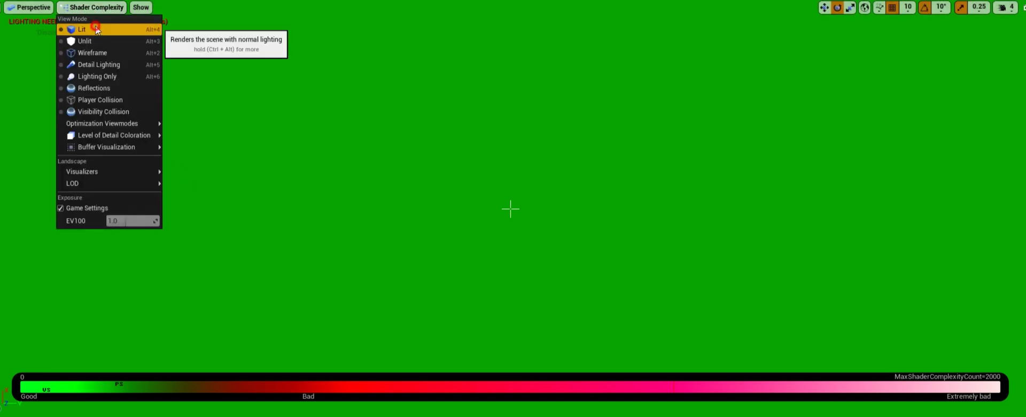
pyautogui.click(82, 29)
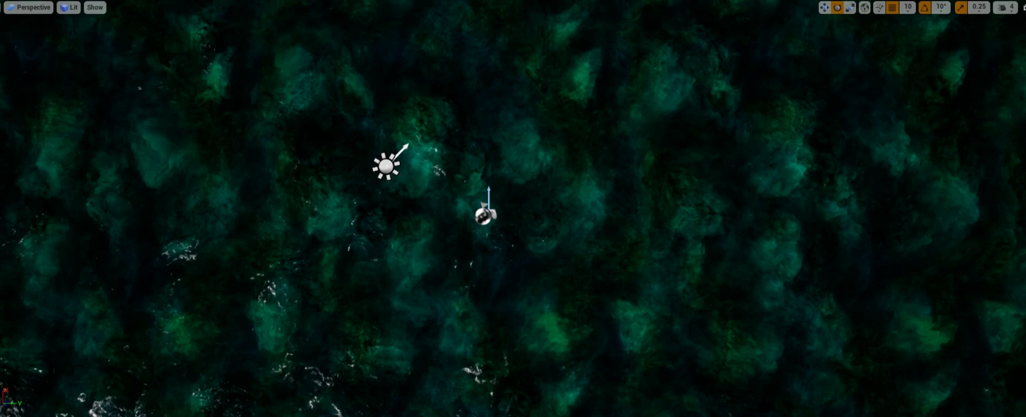
# Bring the underwater texture photo onscreen to view it, then move it off screen
pyautogui.moveTo(1025, 123); pyautogui.dragTo(697, 2)
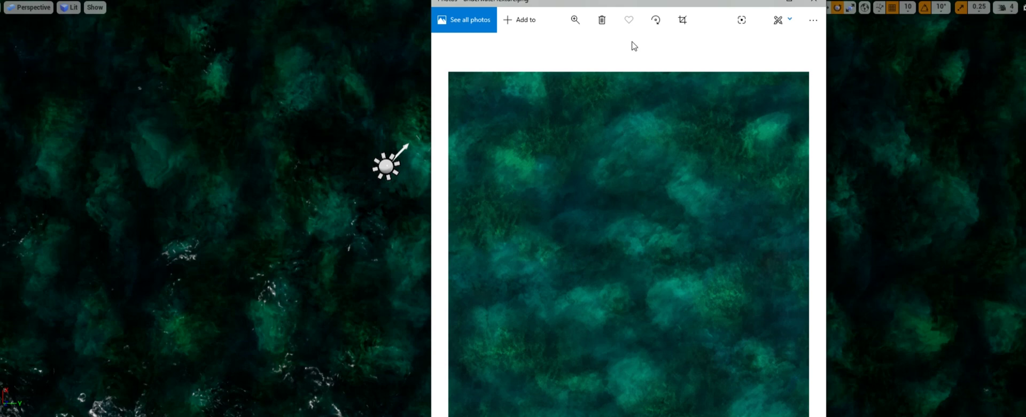
pyautogui.moveTo(604, 7); pyautogui.dragTo(1002, 5)
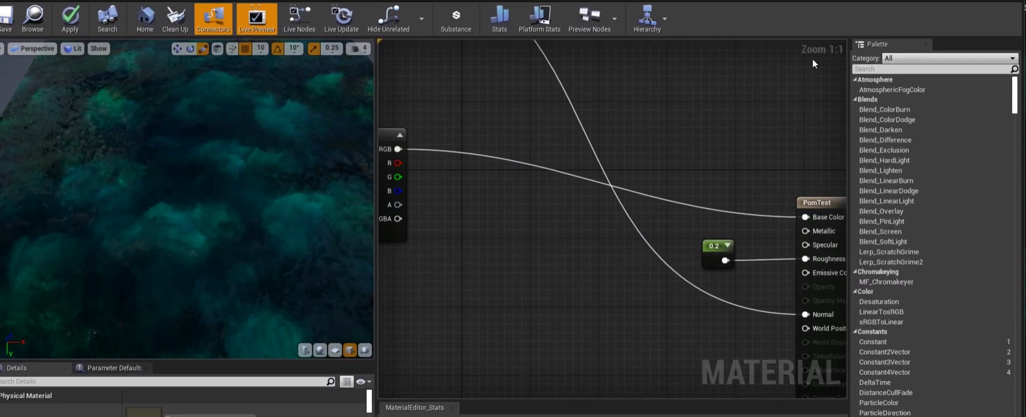
# Tilt the material preview to an oblique view and zoom out to the whole node network
pyautogui.rightClick(481, 271)
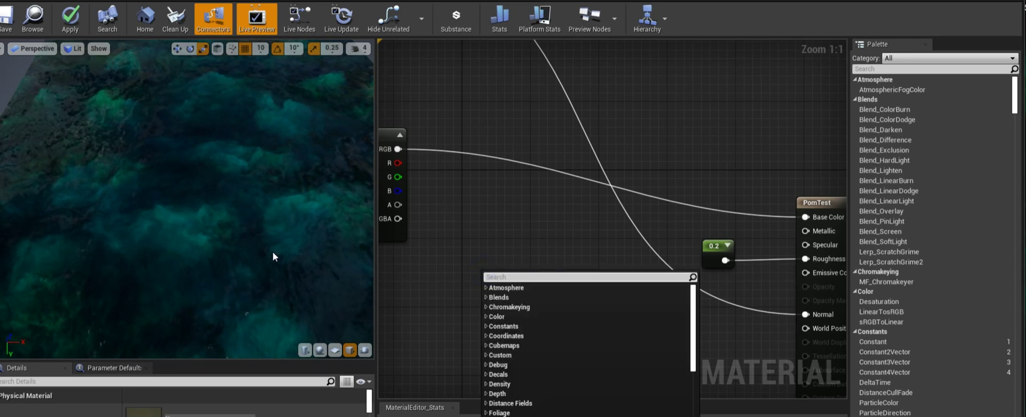
pyautogui.moveTo(273, 252)
pyautogui.mouseDown()
pyautogui.moveTo(283, 235)
pyautogui.moveTo(283, 155)
pyautogui.mouseUp()
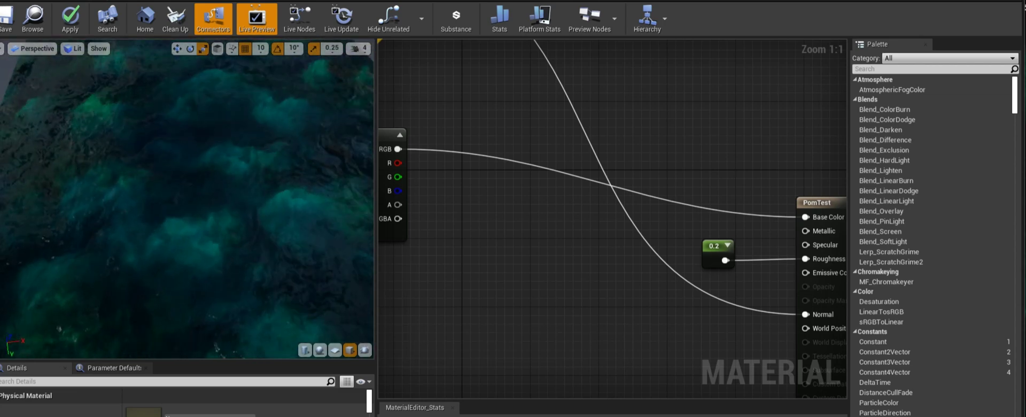
pyautogui.scroll(-3, 640, 264)
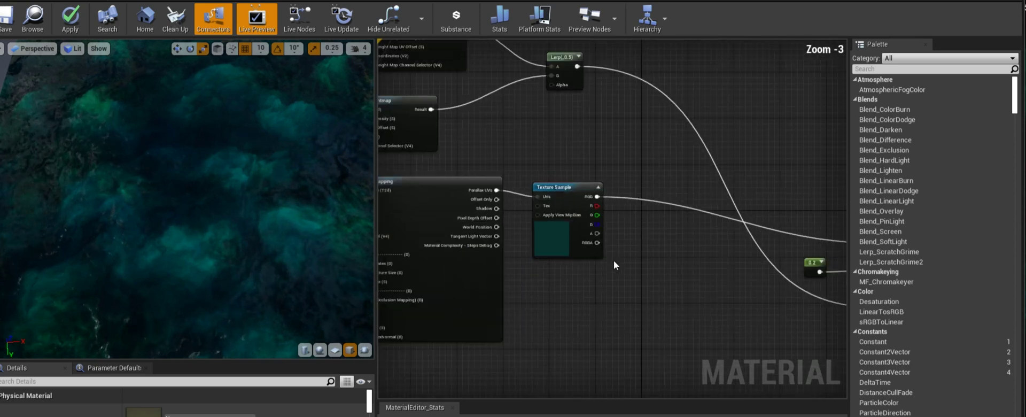
pyautogui.scroll(-3, 614, 261)
pyautogui.moveTo(590, 302)
pyautogui.mouseDown(button='right')
pyautogui.moveTo(720, 329)
pyautogui.moveTo(681, 300)
pyautogui.mouseUp(button='right')
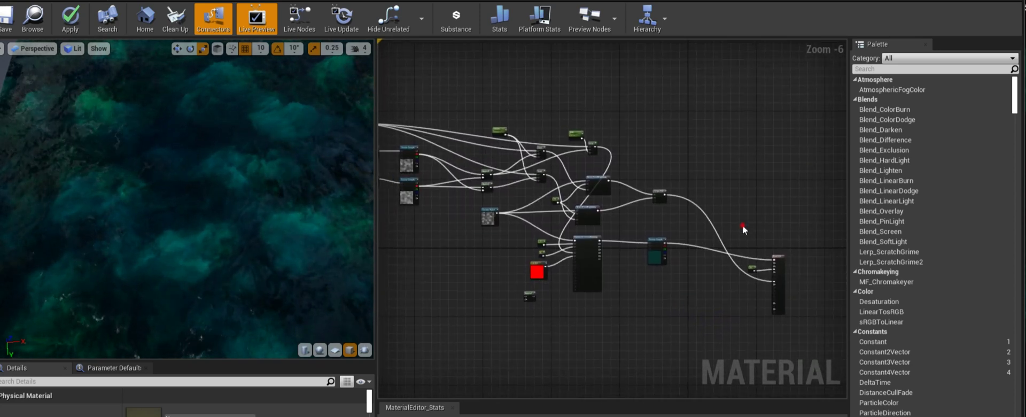
# Move the output node, constant, Lerp, Texture Sample and left node cluster closer together
pyautogui.moveTo(742, 226); pyautogui.dragTo(819, 321)
pyautogui.moveTo(778, 254); pyautogui.dragTo(703, 206)
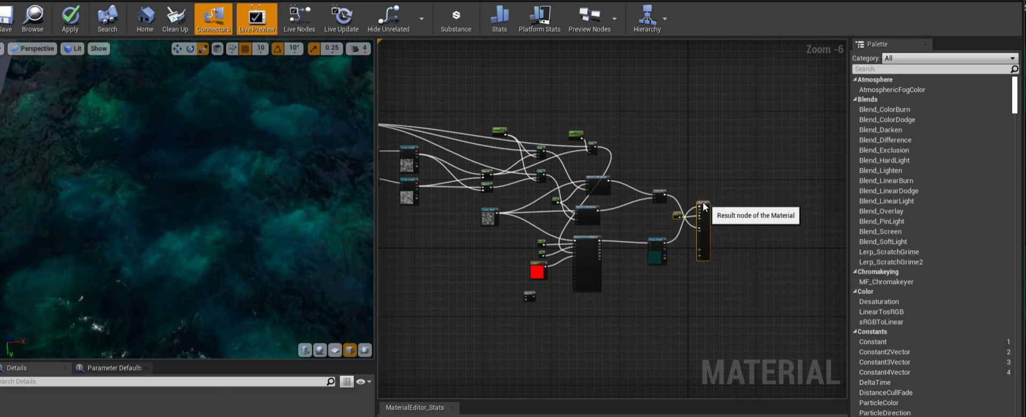
pyautogui.keyDown('ctrl'); pyautogui.moveTo(637, 172); pyautogui.dragTo(669, 266); pyautogui.keyUp('ctrl')
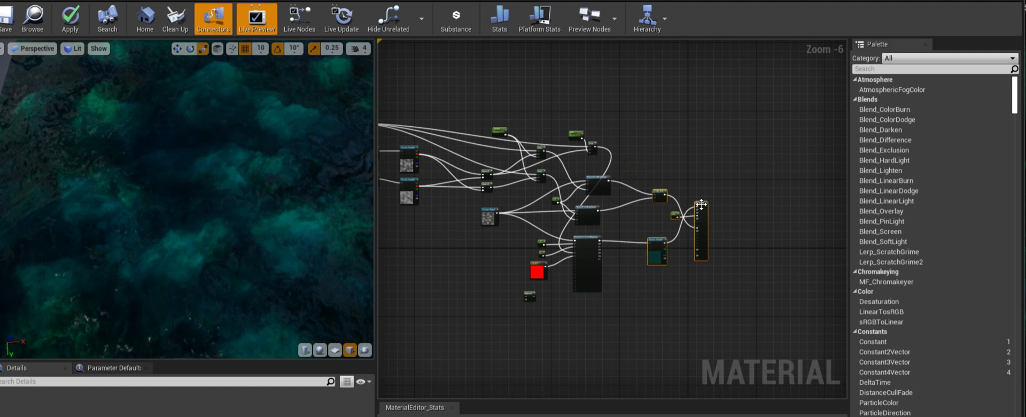
pyautogui.moveTo(701, 205); pyautogui.dragTo(681, 205)
pyautogui.moveTo(462, 269); pyautogui.dragTo(620, 284, button='right')
pyautogui.moveTo(556, 203); pyautogui.dragTo(596, 244)
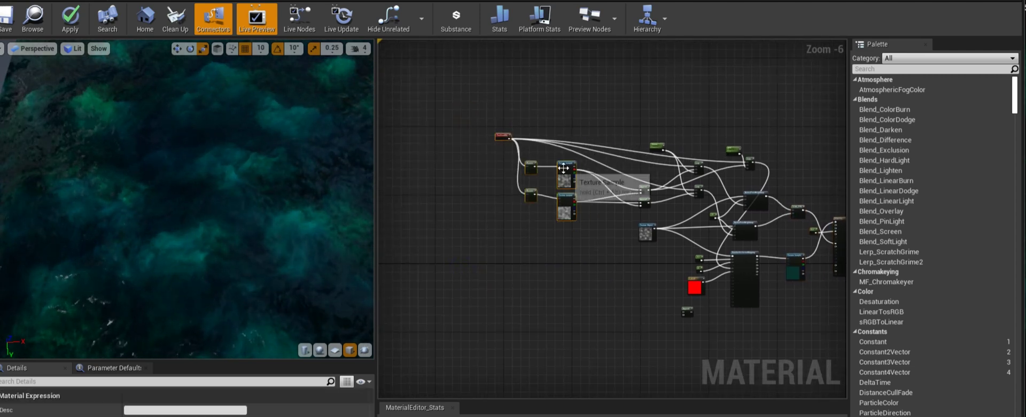
pyautogui.moveTo(565, 165); pyautogui.dragTo(590, 170)
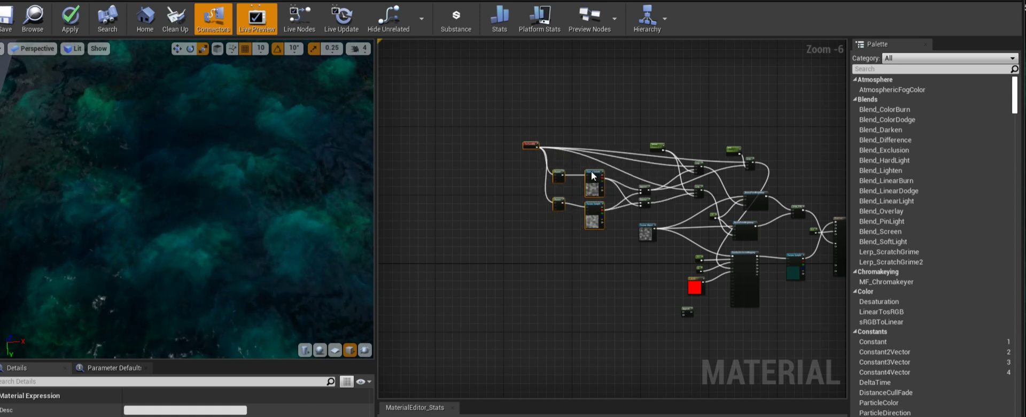
# Zoom in on the texture section and move the TexCoord[0] node up and left
pyautogui.click(628, 270)
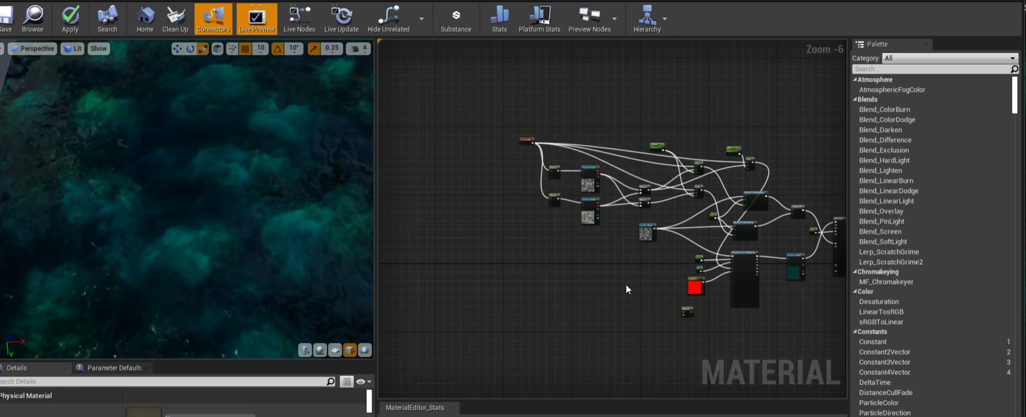
pyautogui.scroll(1, 552, 297)
pyautogui.scroll(1, 521, 285)
pyautogui.scroll(1, 519, 281)
pyautogui.scroll(1, 536, 291)
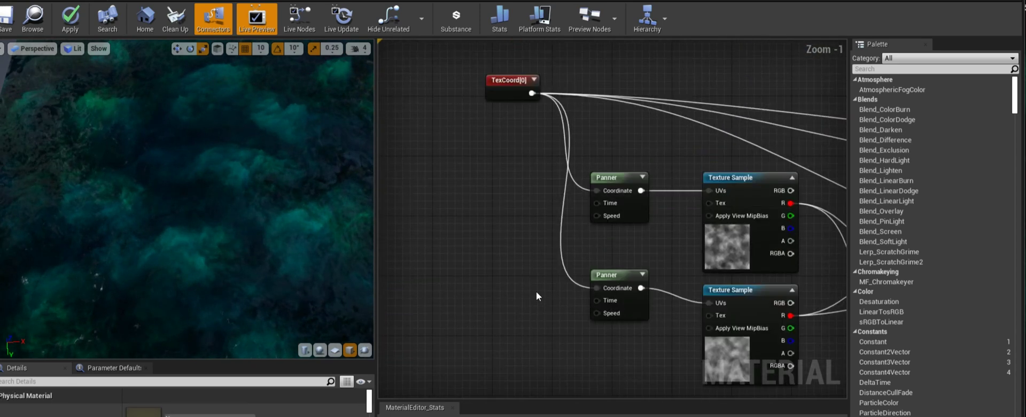
pyautogui.scroll(1, 536, 291)
pyautogui.scroll(1, 522, 283)
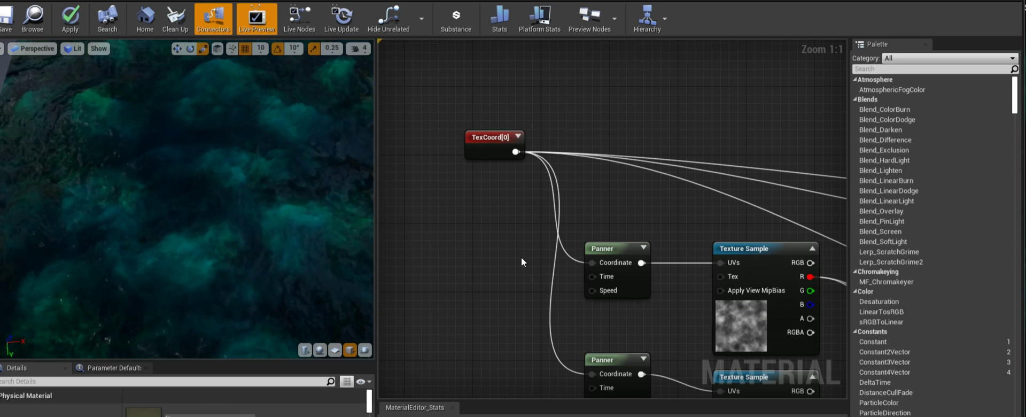
pyautogui.moveTo(496, 258); pyautogui.dragTo(450, 216, button='right')
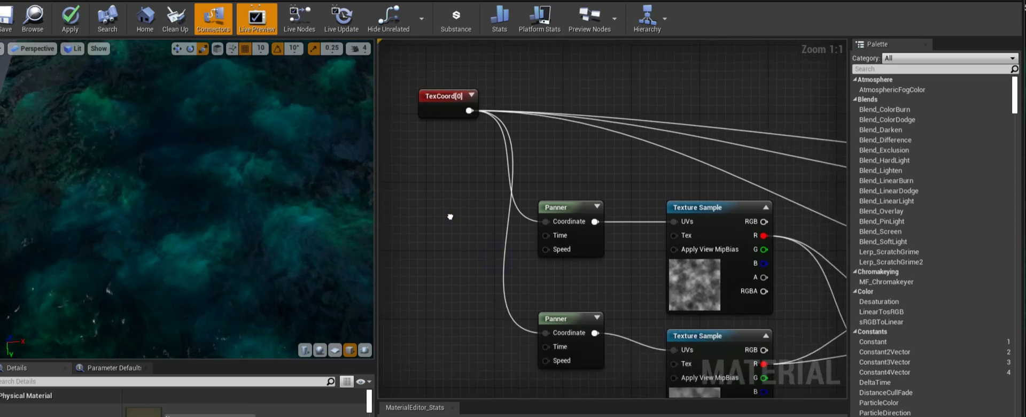
pyautogui.moveTo(425, 182); pyautogui.dragTo(436, 200, button='right')
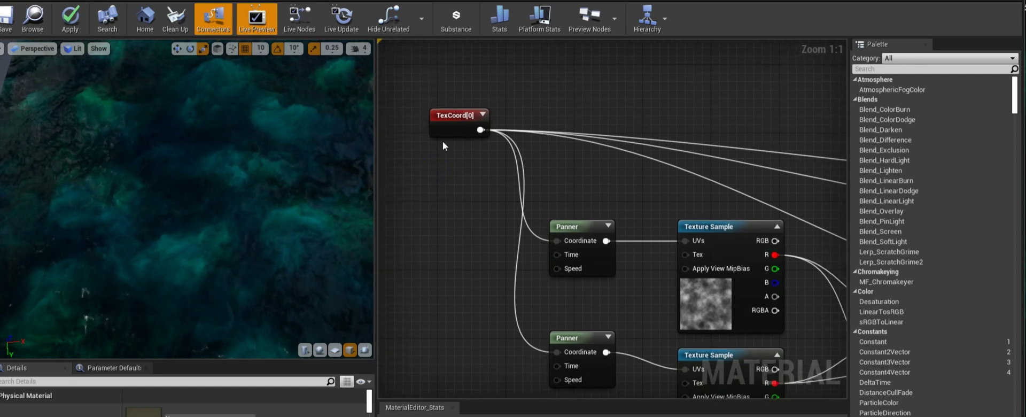
pyautogui.moveTo(445, 124); pyautogui.dragTo(429, 116)
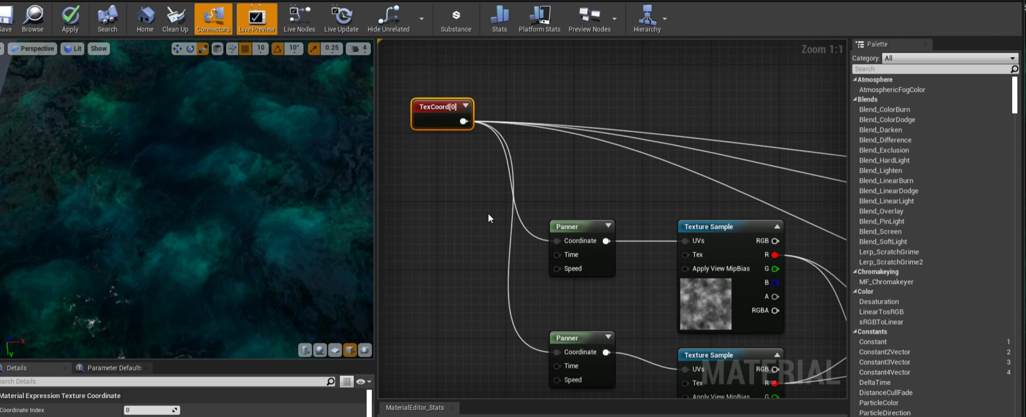
# Line up the upper and lower Panner nodes beside their Texture Sample nodes
pyautogui.moveTo(496, 256); pyautogui.dragTo(544, 235, button='right')
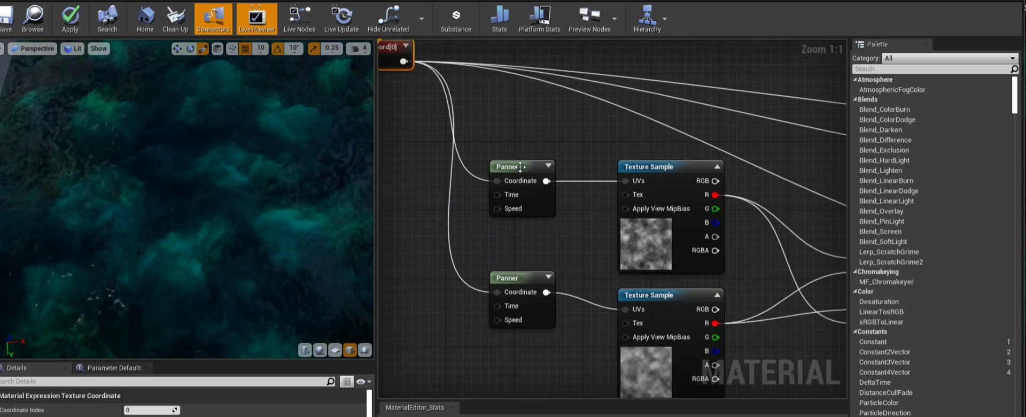
pyautogui.moveTo(520, 167); pyautogui.dragTo(563, 167)
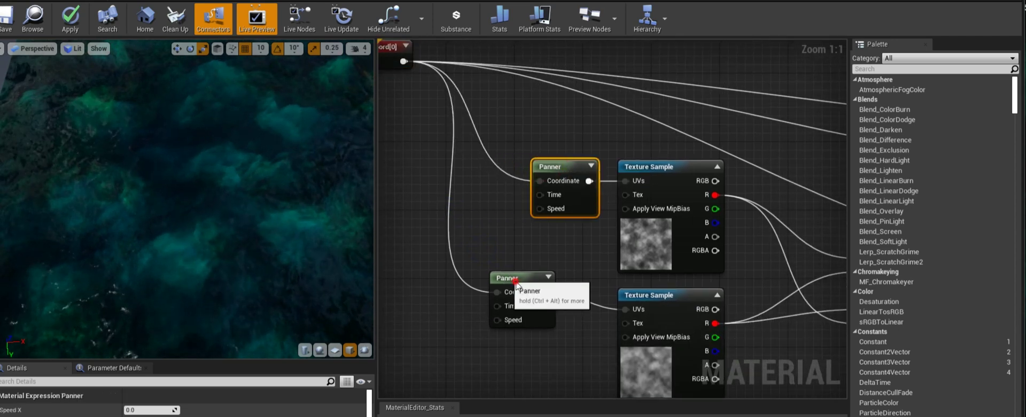
pyautogui.moveTo(516, 284); pyautogui.dragTo(565, 301)
pyautogui.moveTo(559, 255); pyautogui.dragTo(496, 259, button='right')
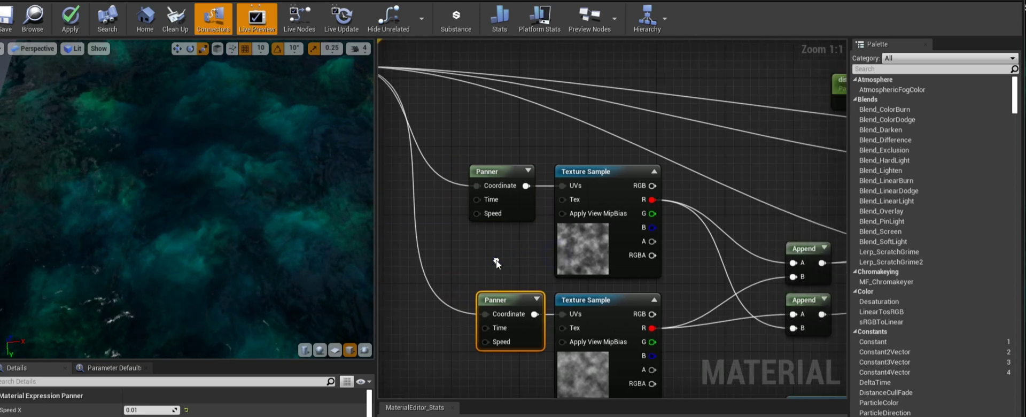
pyautogui.moveTo(507, 300); pyautogui.dragTo(498, 299)
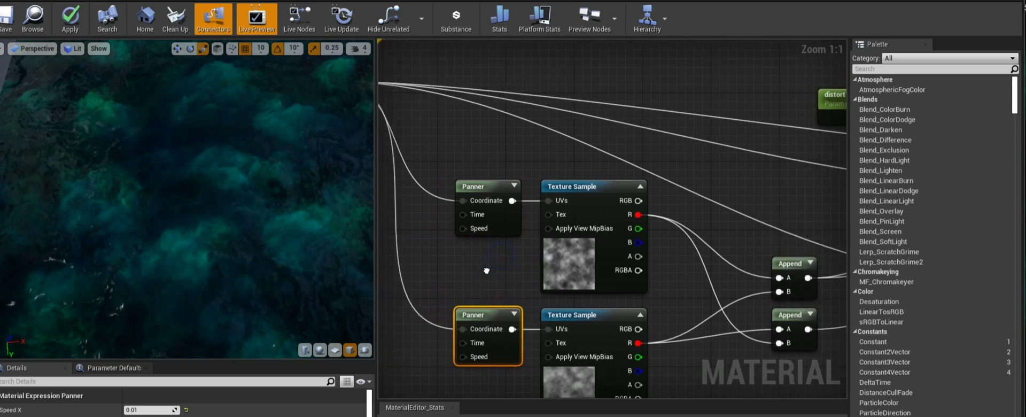
pyautogui.moveTo(486, 270); pyautogui.dragTo(506, 263, button='right')
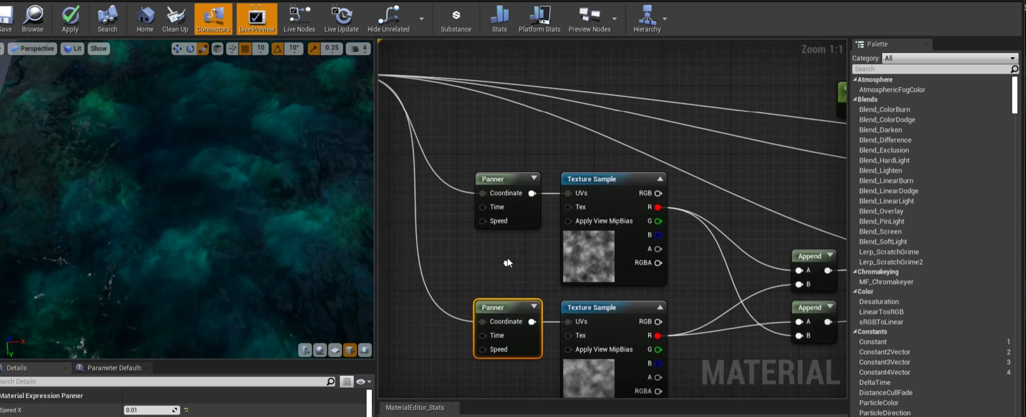
# Set the upper Panner's Speed X to 0.01
pyautogui.click(508, 217)
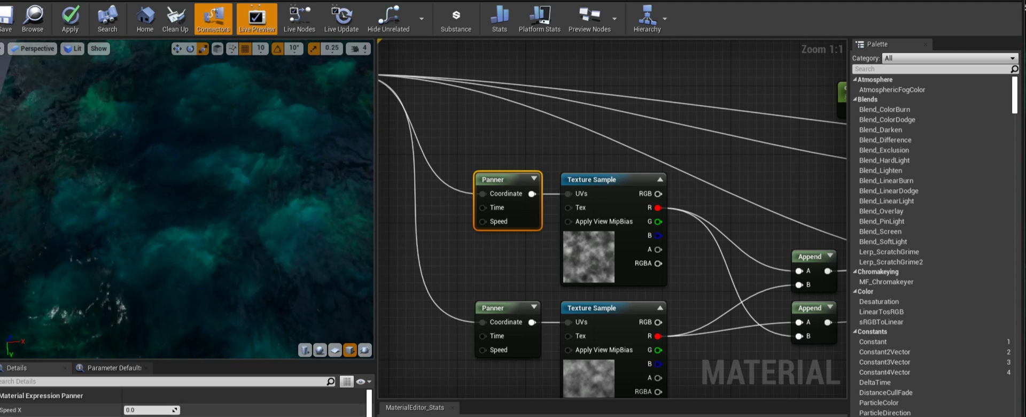
pyautogui.write('1')
pyautogui.press('Return')
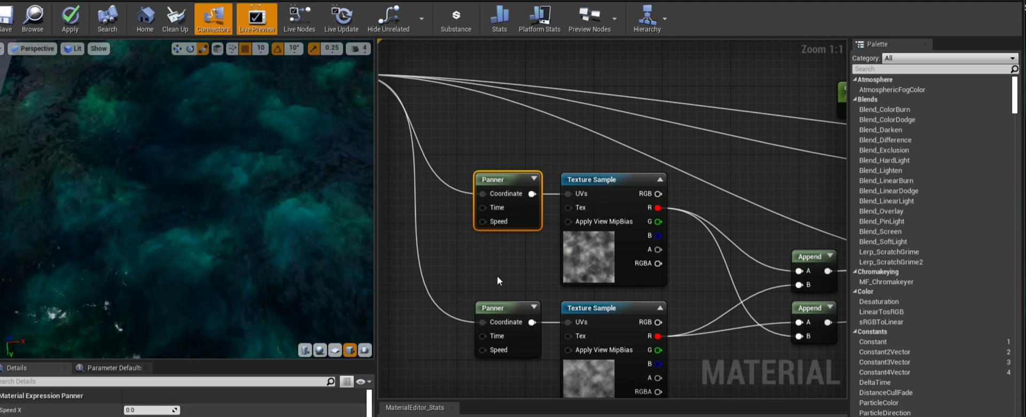
pyautogui.click(501, 305)
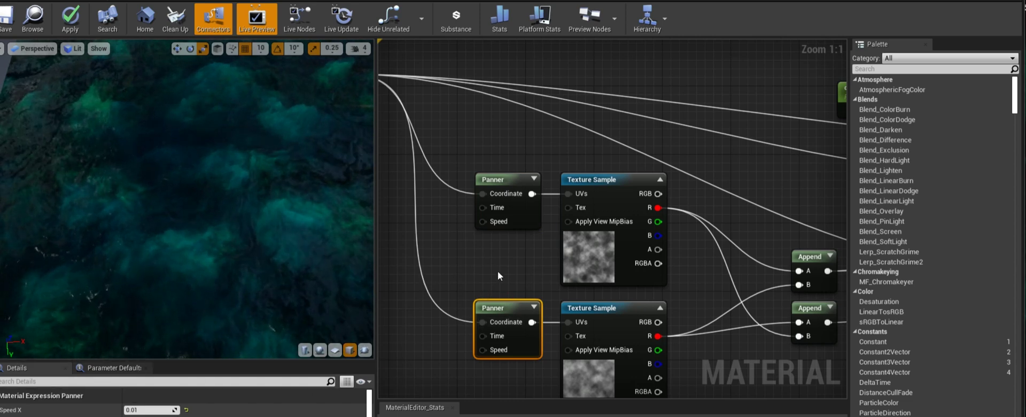
# Nudge the upper and lower Append nodes into a tidier position
pyautogui.moveTo(498, 271); pyautogui.dragTo(483, 197, button='right')
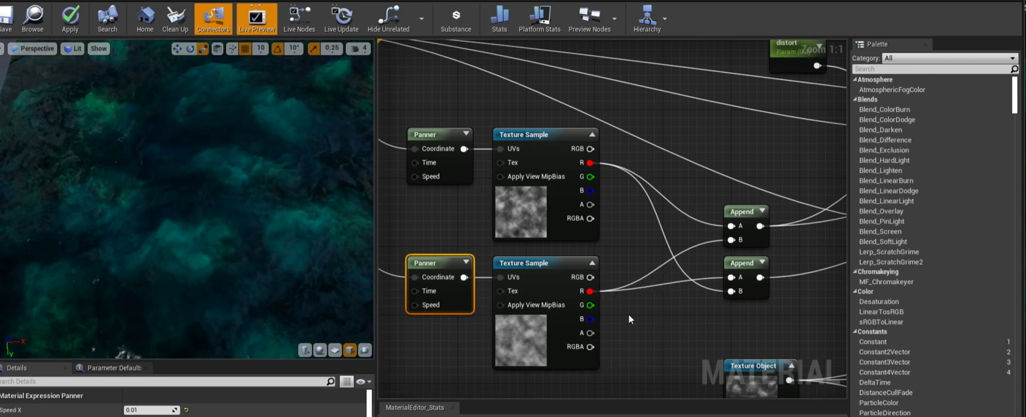
pyautogui.moveTo(668, 324); pyautogui.dragTo(573, 311, button='right')
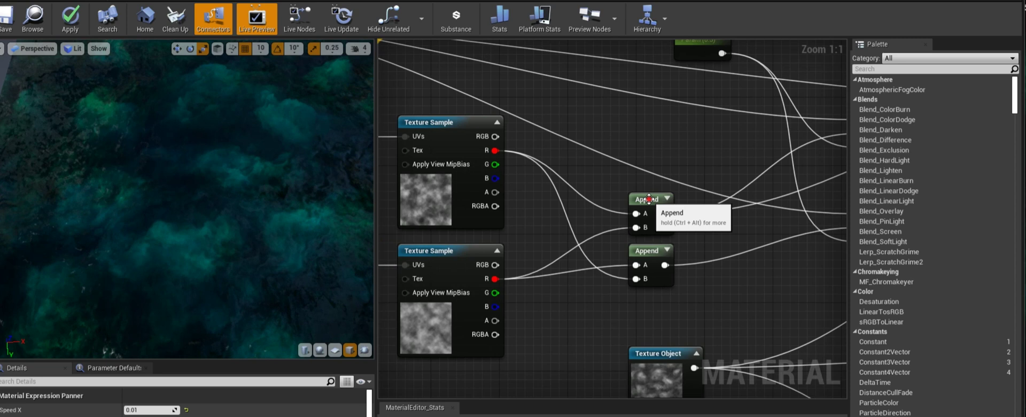
pyautogui.moveTo(653, 197)
pyautogui.mouseDown()
pyautogui.moveTo(643, 197)
pyautogui.moveTo(652, 187)
pyautogui.mouseUp()
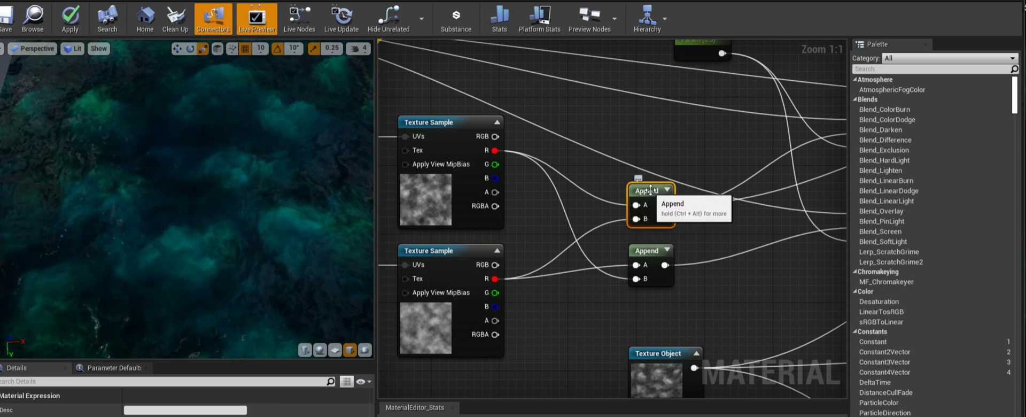
pyautogui.moveTo(646, 196); pyautogui.dragTo(646, 188)
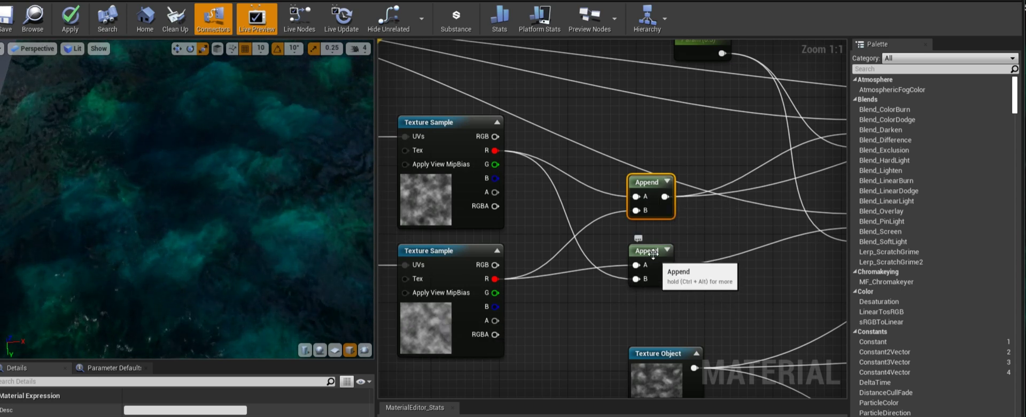
pyautogui.moveTo(660, 274); pyautogui.dragTo(651, 282)
pyautogui.moveTo(649, 184); pyautogui.dragTo(639, 200)
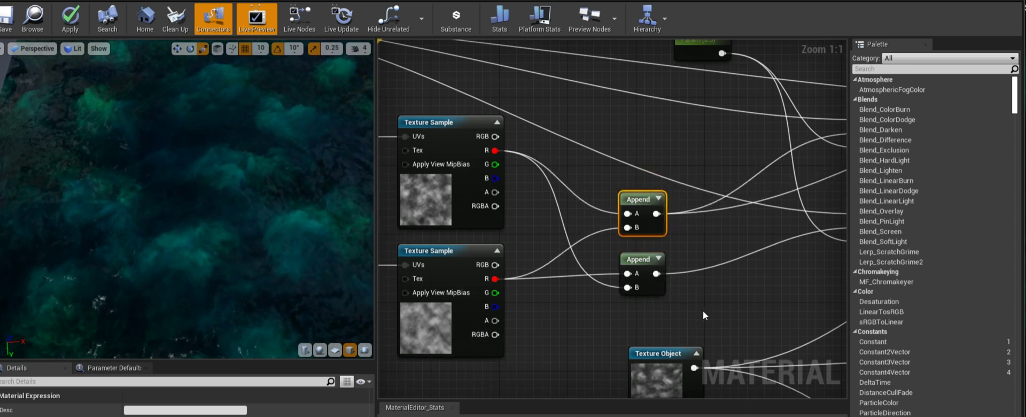
# Zoom out and pan across to the Lerp, pow and NormalFromHeightmap nodes
pyautogui.moveTo(781, 279); pyautogui.dragTo(685, 326, button='right')
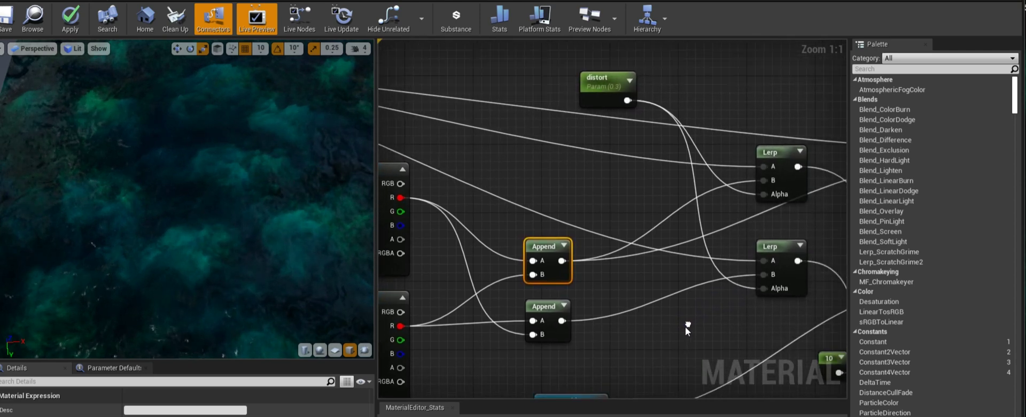
pyautogui.scroll(-1, 685, 326)
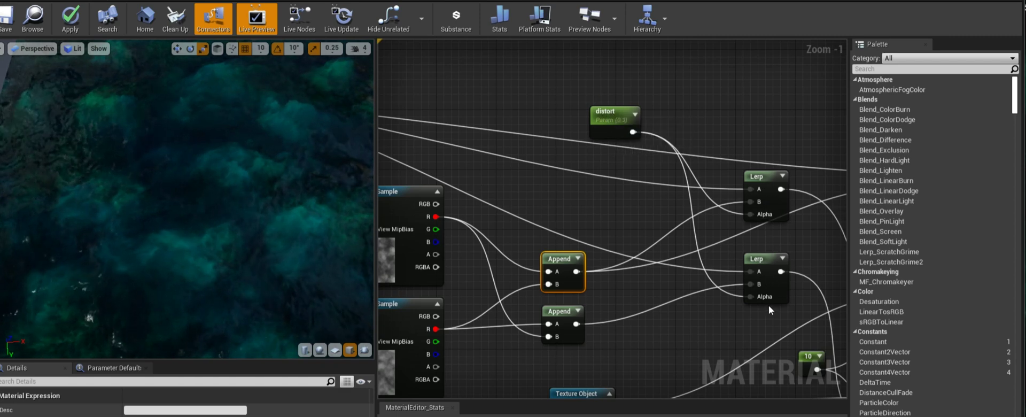
pyautogui.moveTo(481, 252)
pyautogui.mouseDown(button='right')
pyautogui.moveTo(565, 243)
pyautogui.moveTo(650, 260)
pyautogui.mouseUp(button='right')
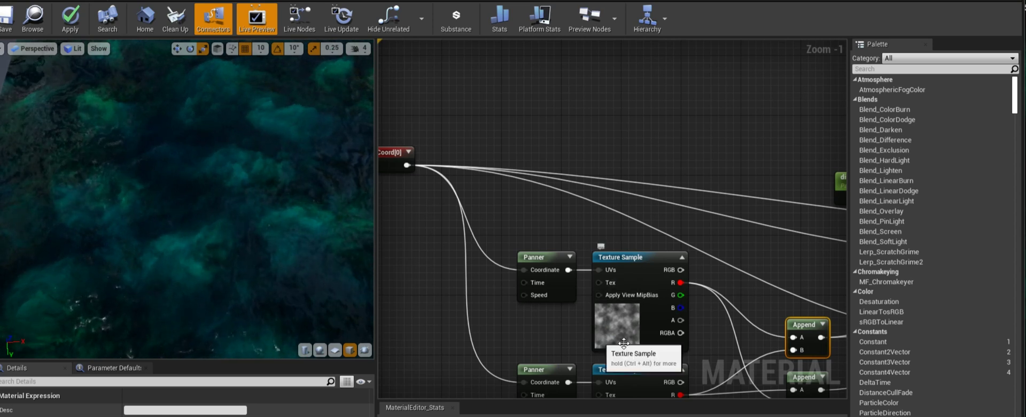
pyautogui.moveTo(734, 281); pyautogui.dragTo(665, 227, button='right')
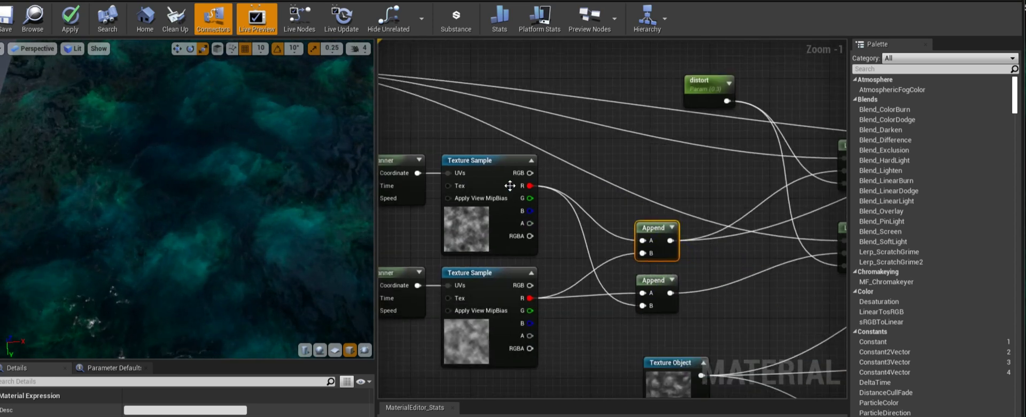
pyautogui.moveTo(746, 297); pyautogui.dragTo(649, 217, button='right')
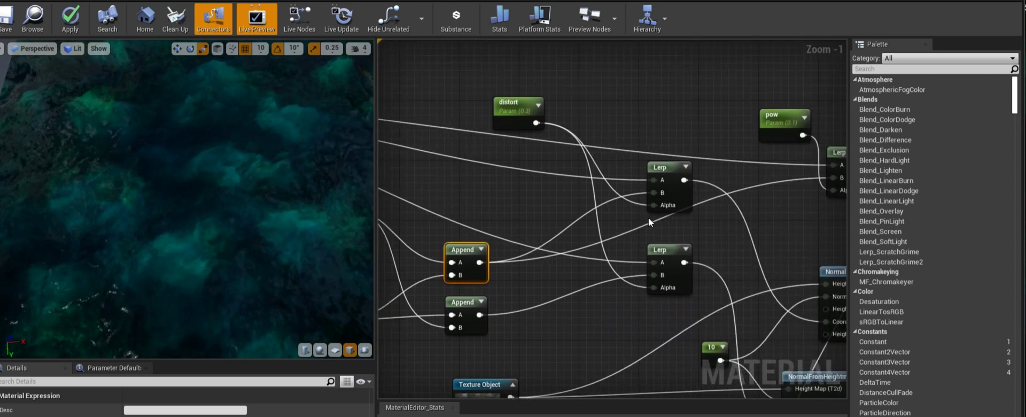
pyautogui.moveTo(788, 253); pyautogui.dragTo(639, 178, button='right')
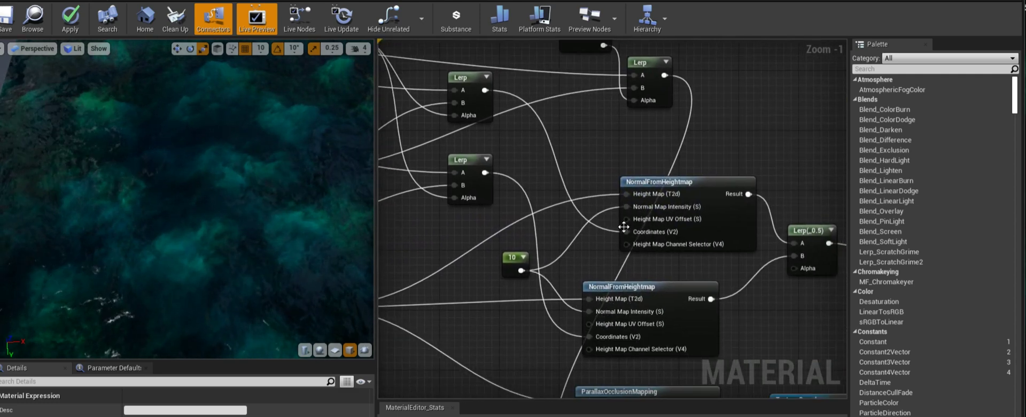
# Pan from the Append and Texture Object nodes through the normal Lerp to the PomTest node
pyautogui.moveTo(480, 303); pyautogui.dragTo(693, 296, button='right')
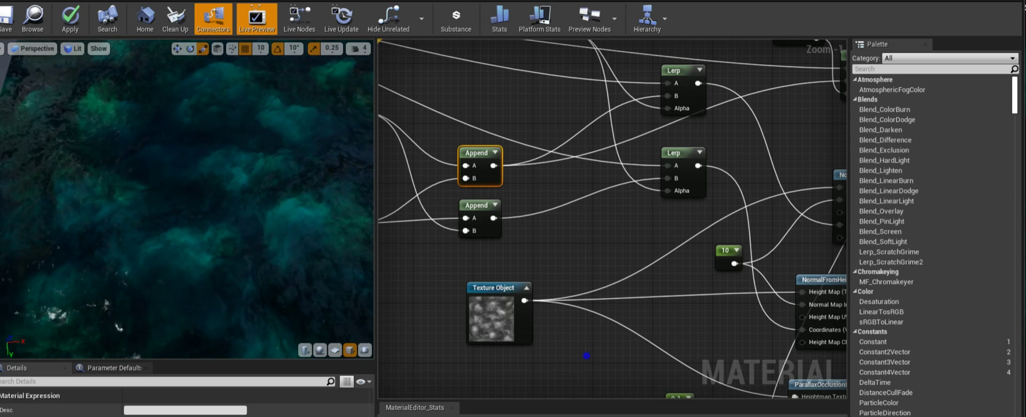
pyautogui.moveTo(587, 356)
pyautogui.mouseDown(button='right')
pyautogui.moveTo(484, 368)
pyautogui.moveTo(484, 355)
pyautogui.mouseUp(button='right')
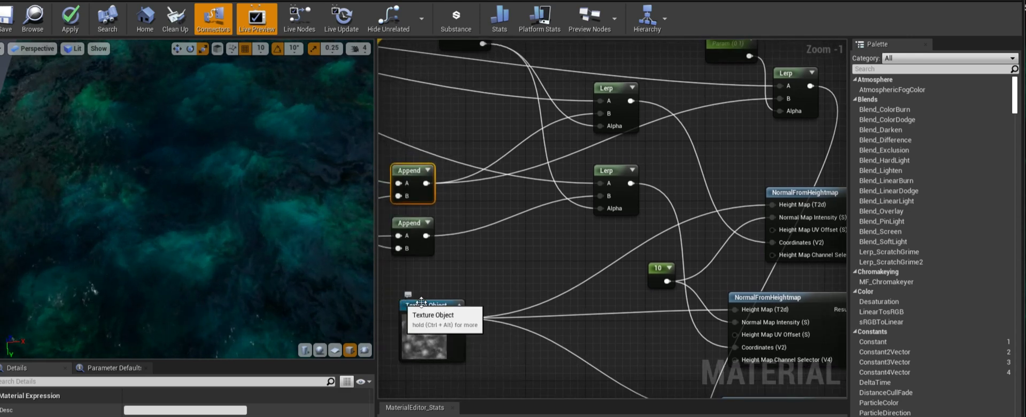
pyautogui.moveTo(532, 288); pyautogui.dragTo(595, 320, button='right')
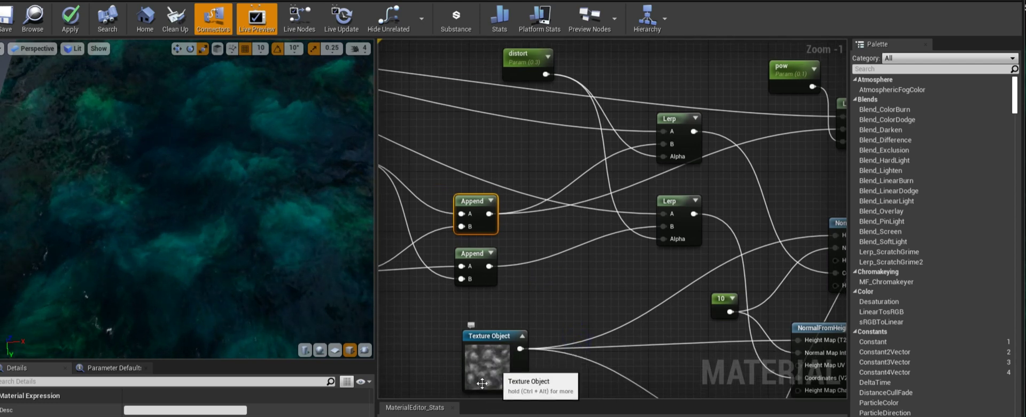
pyautogui.moveTo(484, 354); pyautogui.dragTo(472, 335, button='right')
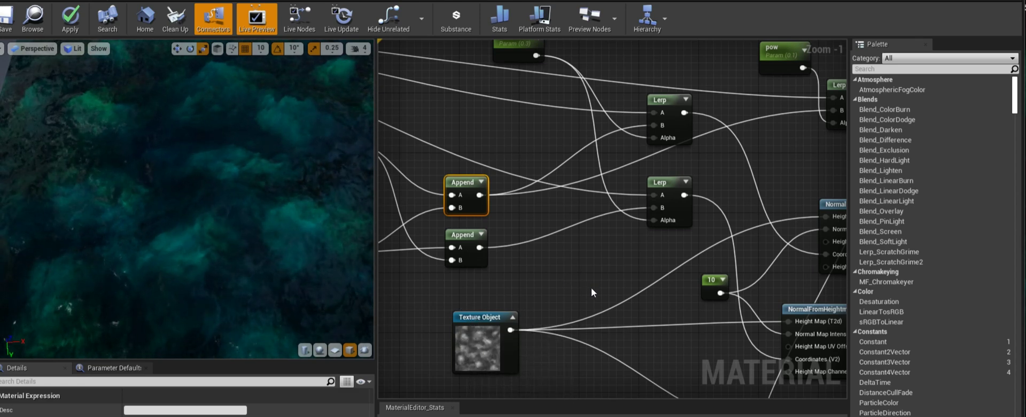
pyautogui.moveTo(585, 288); pyautogui.dragTo(721, 308, button='right')
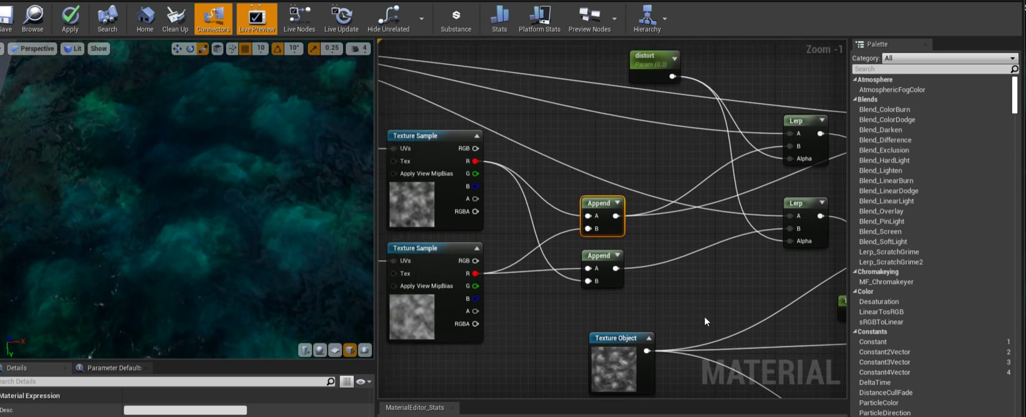
pyautogui.moveTo(704, 317)
pyautogui.mouseDown(button='right')
pyautogui.moveTo(431, 284)
pyautogui.moveTo(381, 260)
pyautogui.mouseUp(button='right')
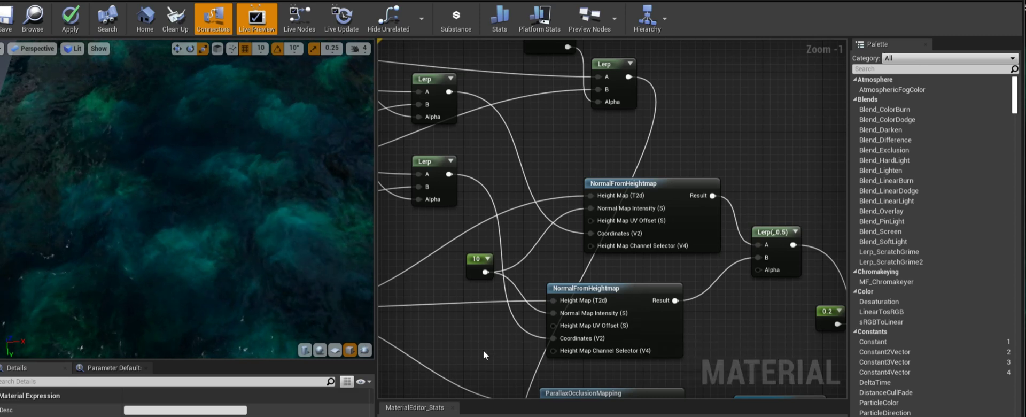
pyautogui.moveTo(784, 276); pyautogui.dragTo(721, 268, button='right')
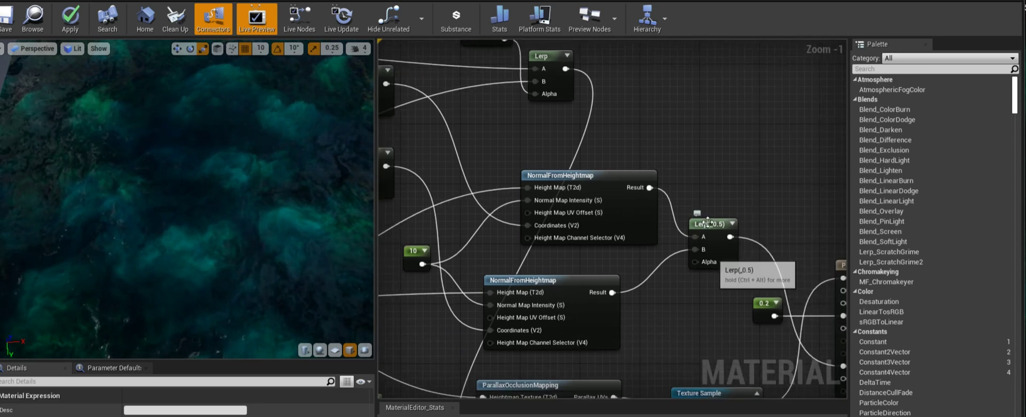
pyautogui.moveTo(720, 320); pyautogui.dragTo(643, 244, button='right')
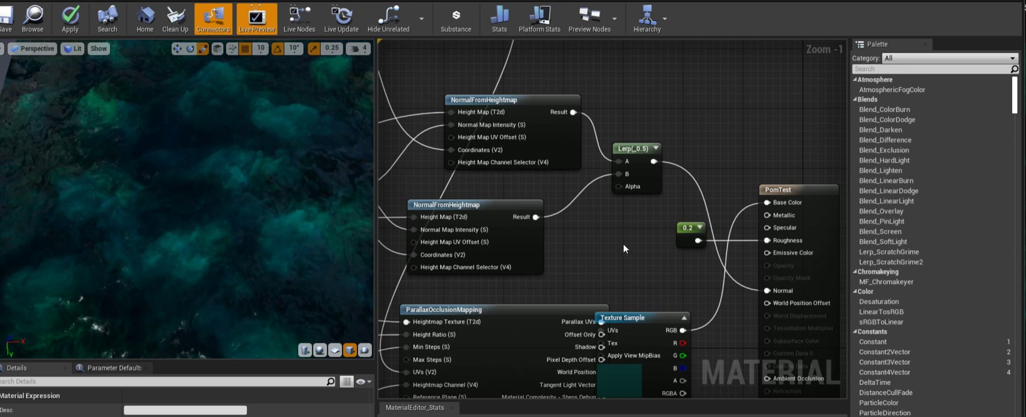
# Select the pow parameter and its Lerp node and move them up and left
pyautogui.moveTo(533, 221); pyautogui.dragTo(779, 305, button='right')
pyautogui.moveTo(486, 235); pyautogui.dragTo(588, 364, button='right')
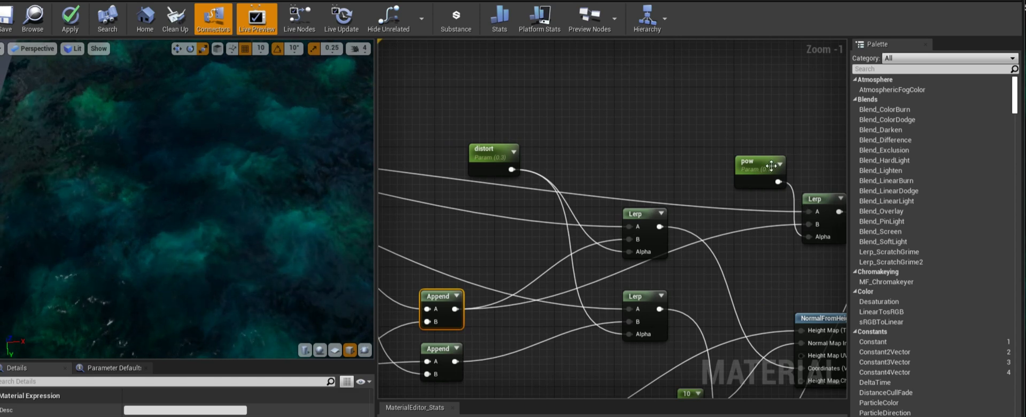
pyautogui.click(753, 161)
pyautogui.keyDown('ctrl'); pyautogui.click(818, 199); pyautogui.keyUp('ctrl')
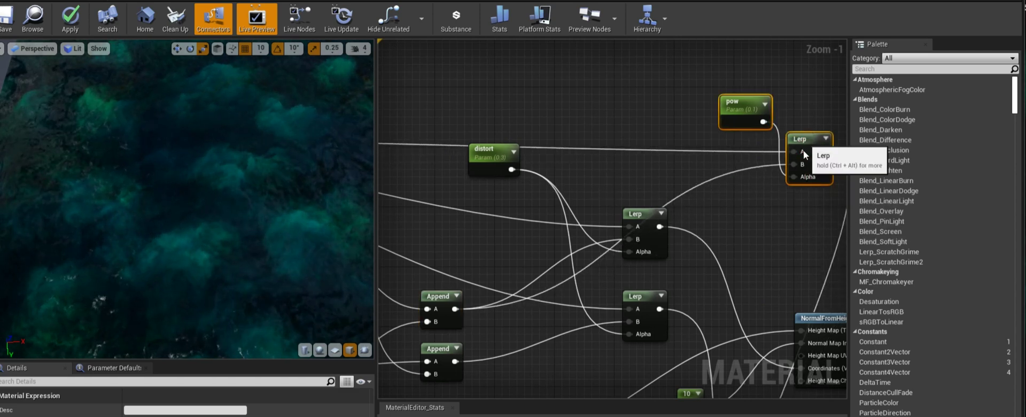
pyautogui.moveTo(820, 211); pyautogui.dragTo(796, 143)
# Shift the pow and Lerp nodes further left, then pan down toward ParallaxOcclusionMapping
pyautogui.moveTo(619, 160); pyautogui.dragTo(782, 169, button='right')
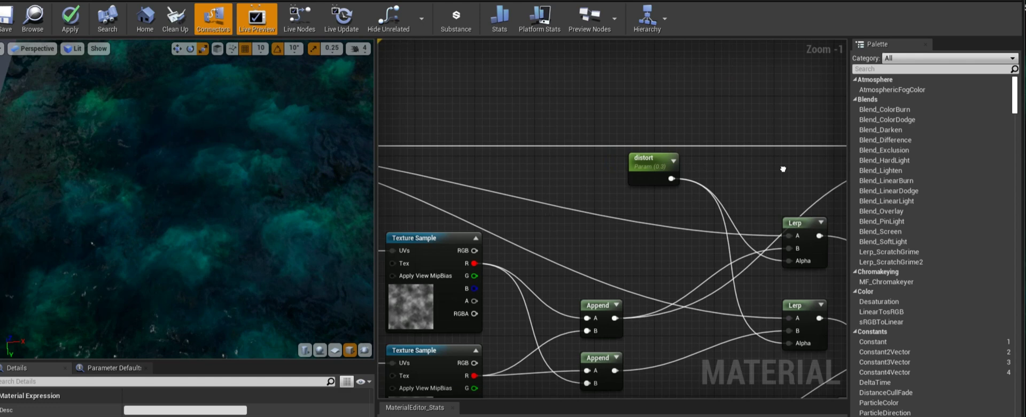
pyautogui.moveTo(541, 191); pyautogui.dragTo(664, 195, button='right')
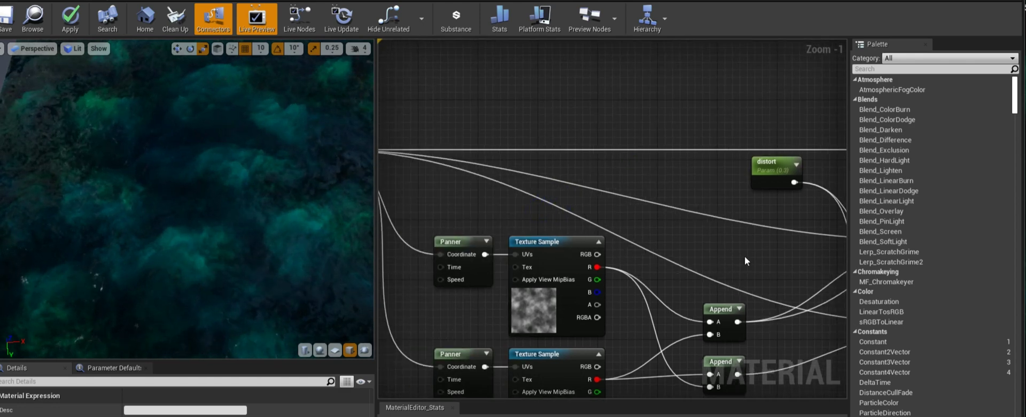
pyautogui.moveTo(745, 255); pyautogui.dragTo(668, 224, button='right')
pyautogui.moveTo(744, 214); pyautogui.dragTo(644, 179, button='right')
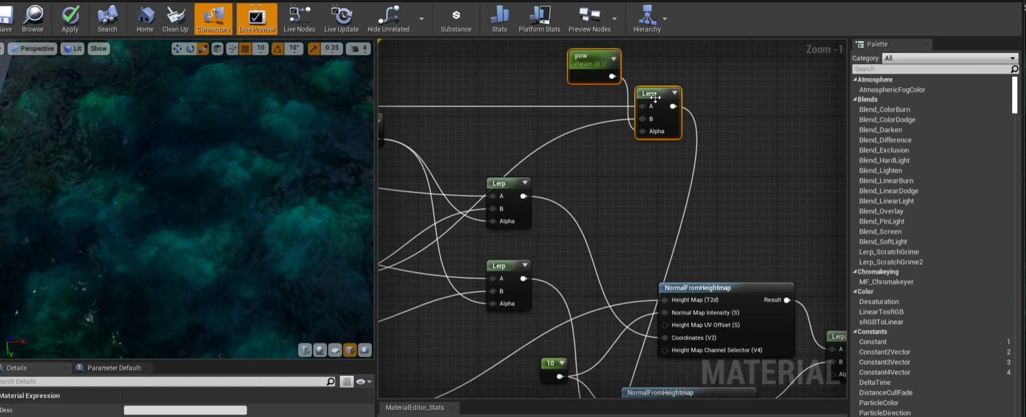
pyautogui.moveTo(652, 94); pyautogui.dragTo(585, 101)
pyautogui.moveTo(566, 374); pyautogui.dragTo(582, 225, button='right')
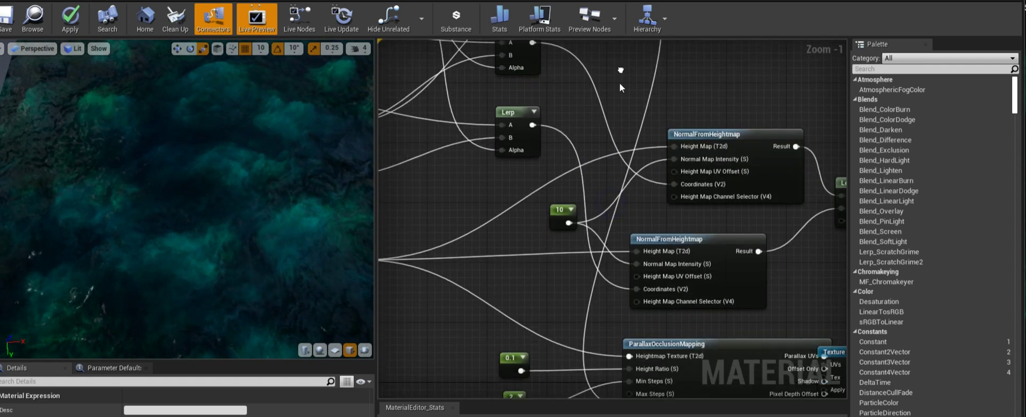
pyautogui.moveTo(563, 281)
pyautogui.mouseDown(button='right')
pyautogui.moveTo(577, 225)
pyautogui.moveTo(573, 141)
pyautogui.mouseUp(button='right')
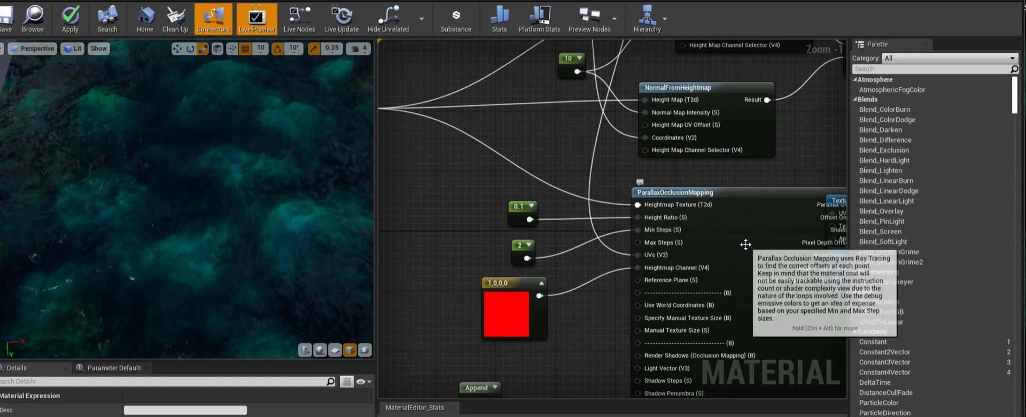
# Zoom in on the ParallaxOcclusionMapping inputs and nudge the red 1,0,0,0 constant
pyautogui.scroll(1, 571, 324)
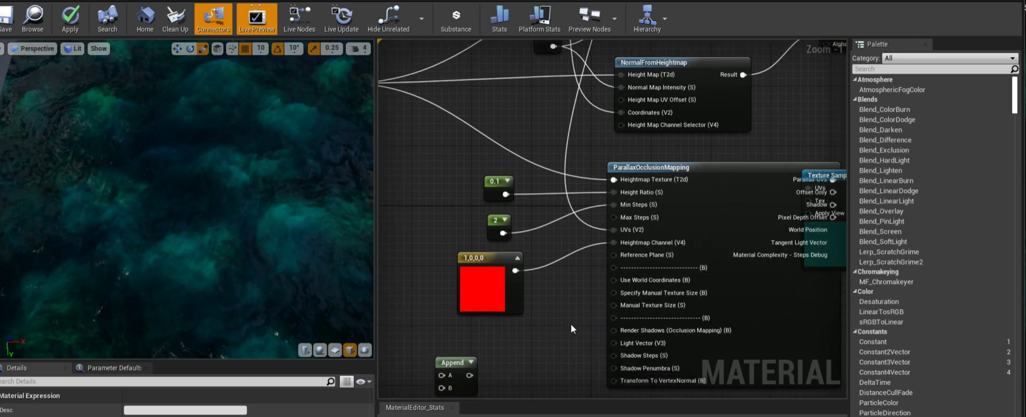
pyautogui.moveTo(547, 304); pyautogui.dragTo(582, 361, button='right')
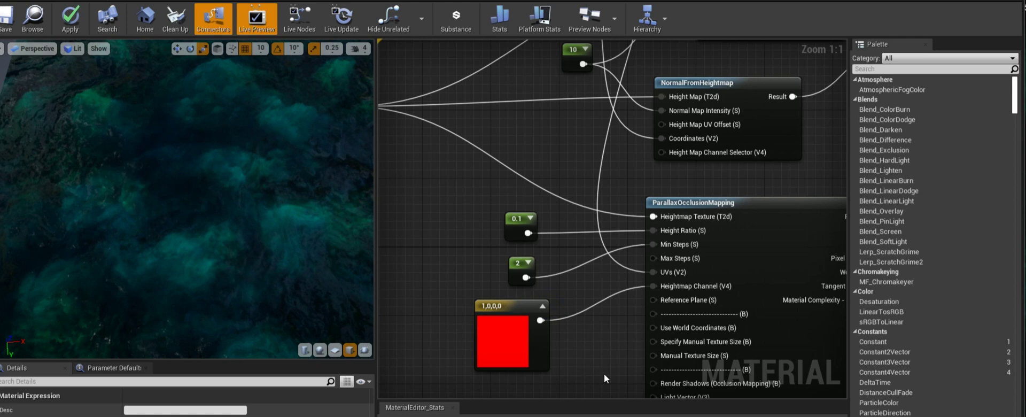
pyautogui.moveTo(511, 303)
pyautogui.mouseDown()
pyautogui.moveTo(518, 308)
pyautogui.moveTo(516, 300)
pyautogui.mouseUp()
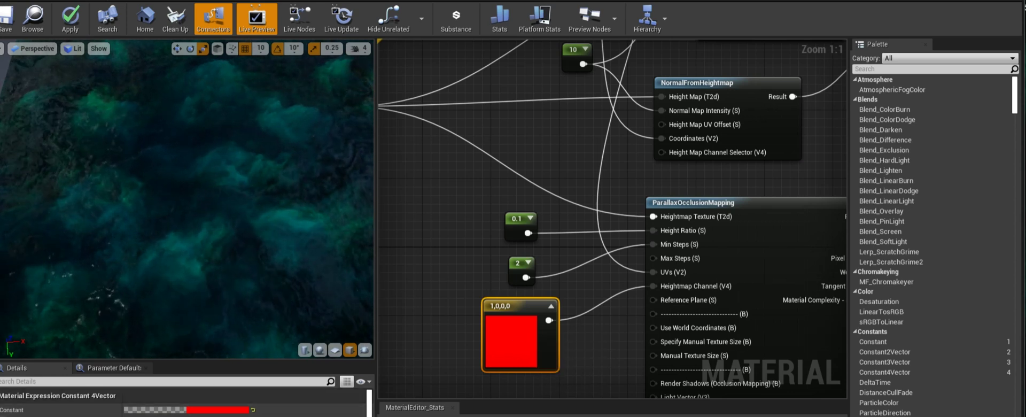
pyautogui.moveTo(503, 289); pyautogui.dragTo(481, 324, button='right')
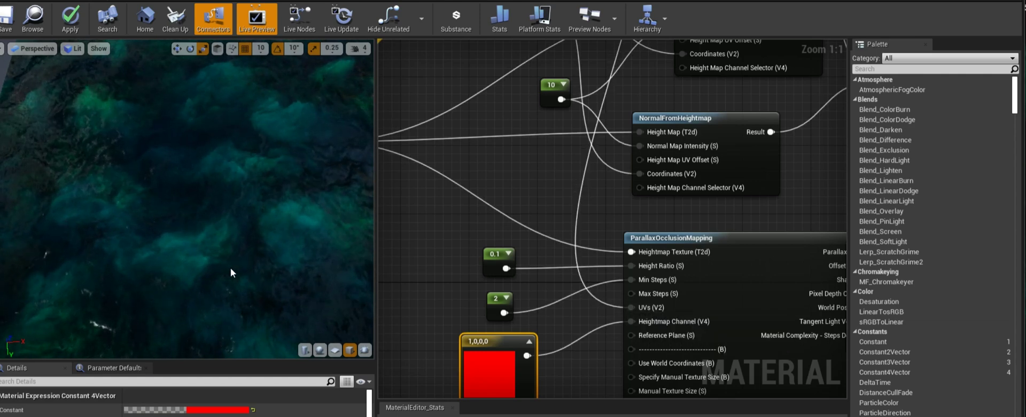
# Pan up to the pow and Lerp nodes, then back to the parallax occlusion node
pyautogui.moveTo(517, 171); pyautogui.dragTo(486, 394, button='right')
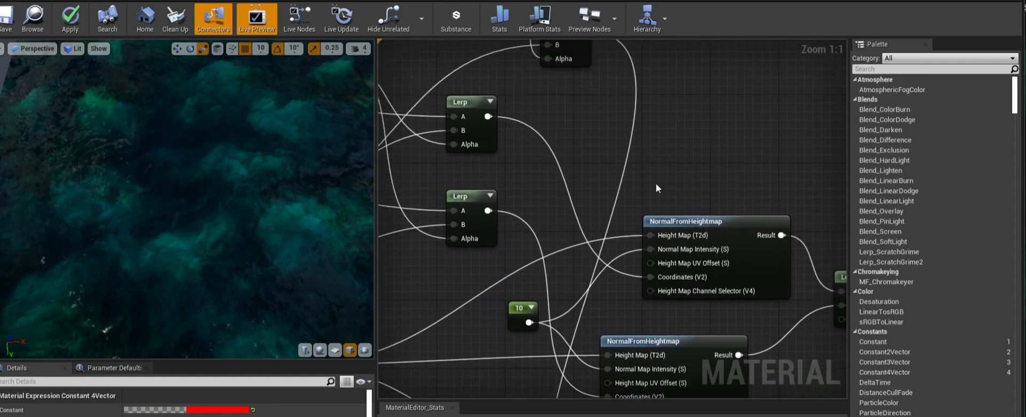
pyautogui.moveTo(655, 184); pyautogui.dragTo(636, 304, button='right')
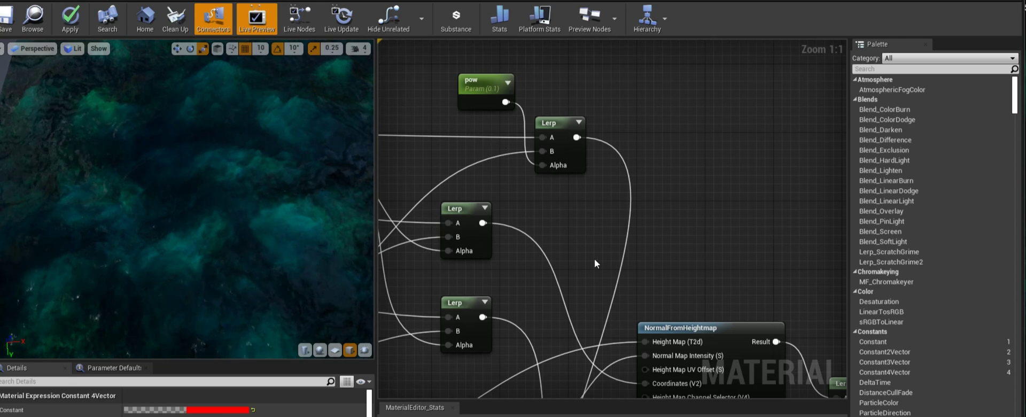
pyautogui.moveTo(594, 258); pyautogui.dragTo(584, 56, button='right')
pyautogui.moveTo(583, 299)
pyautogui.mouseDown(button='right')
pyautogui.moveTo(547, 295)
pyautogui.moveTo(631, 200)
pyautogui.mouseUp(button='right')
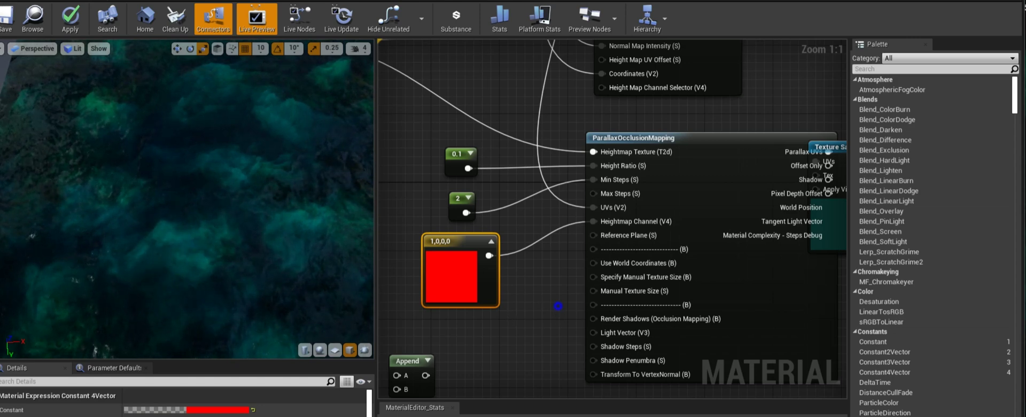
pyautogui.moveTo(552, 314); pyautogui.dragTo(548, 278, button='right')
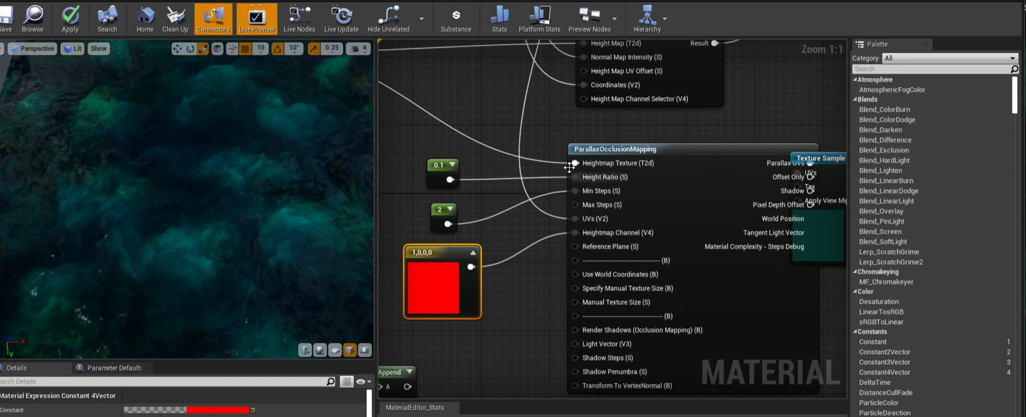
# Shift the parallax-driven Texture Sample up-right and bring the PomTest output node into view
pyautogui.moveTo(770, 109)
pyautogui.mouseDown(button='right')
pyautogui.moveTo(668, 113)
pyautogui.moveTo(467, 83)
pyautogui.mouseUp(button='right')
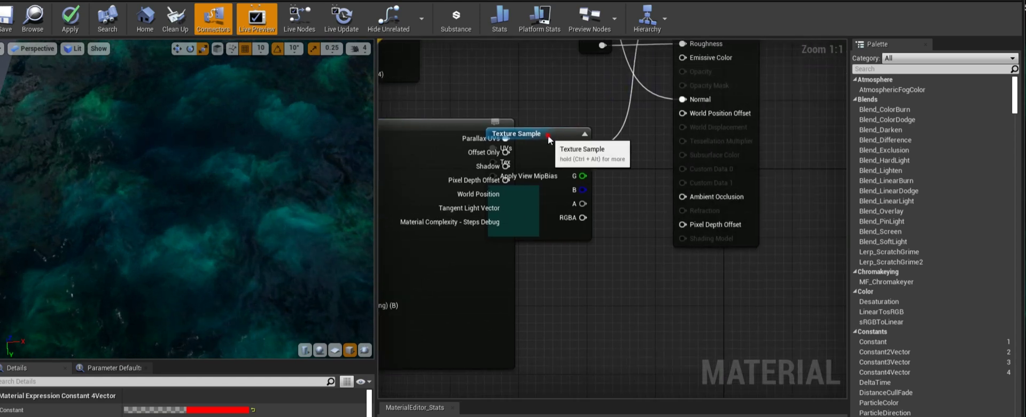
pyautogui.moveTo(547, 135)
pyautogui.mouseDown()
pyautogui.moveTo(597, 119)
pyautogui.moveTo(596, 130)
pyautogui.mouseUp()
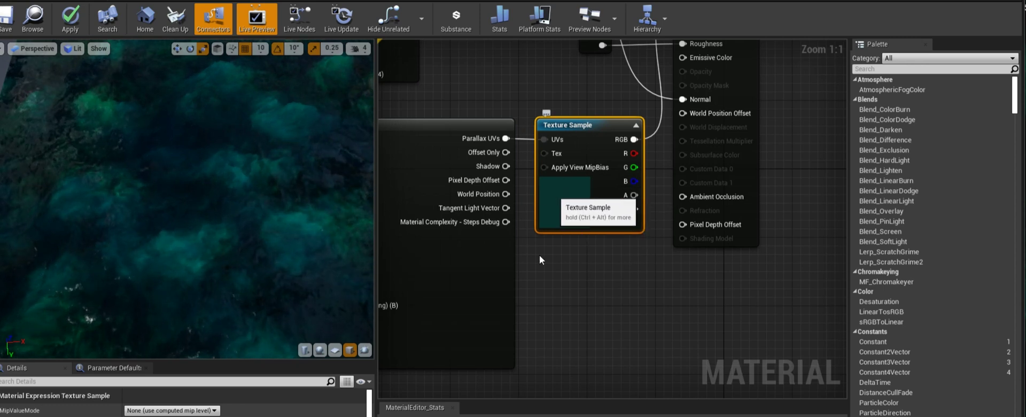
pyautogui.moveTo(613, 263); pyautogui.dragTo(597, 301, button='right')
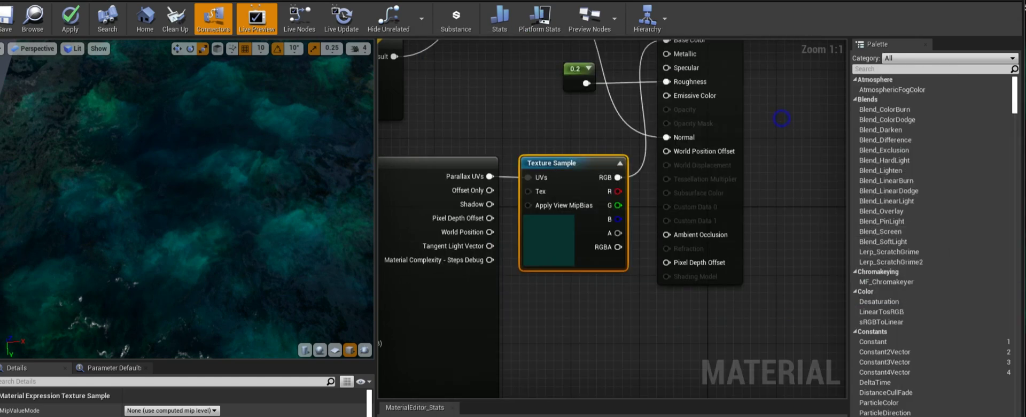
pyautogui.moveTo(687, 88); pyautogui.dragTo(679, 184, button='right')
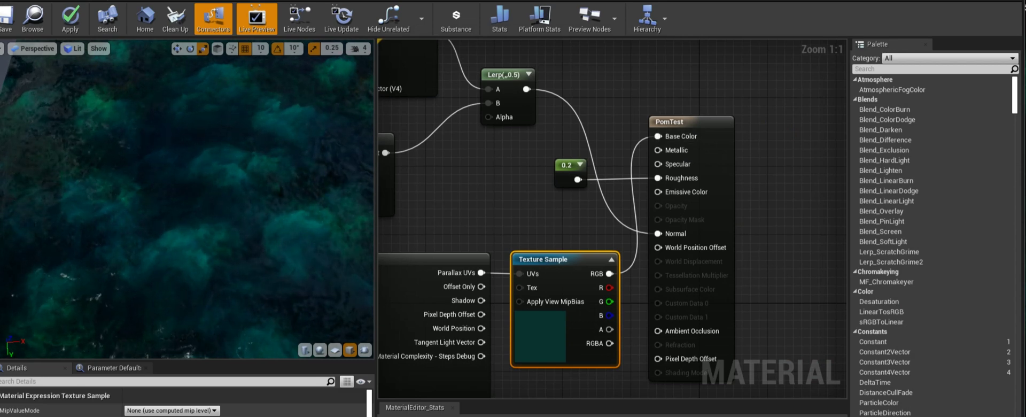
# Orbit the flat PomTest preview at low and top-down angles, then view the cube at an angle
pyautogui.moveTo(321, 213); pyautogui.dragTo(321, 133)
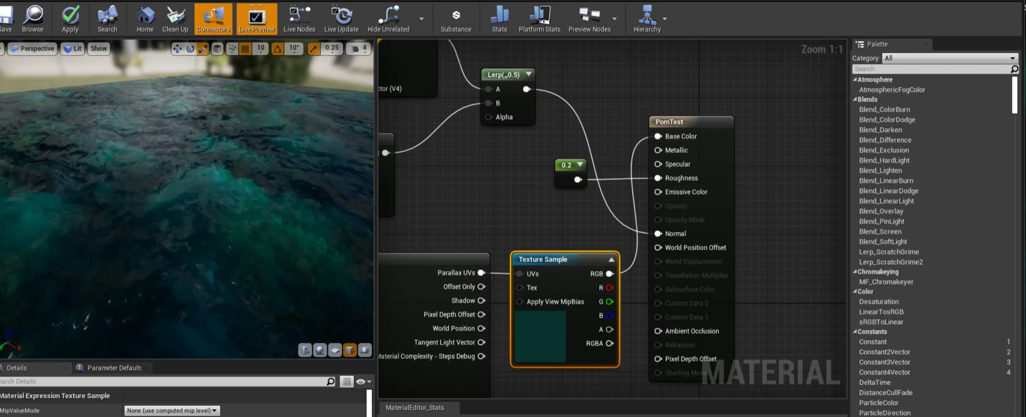
pyautogui.moveTo(214, 161); pyautogui.dragTo(214, 240)
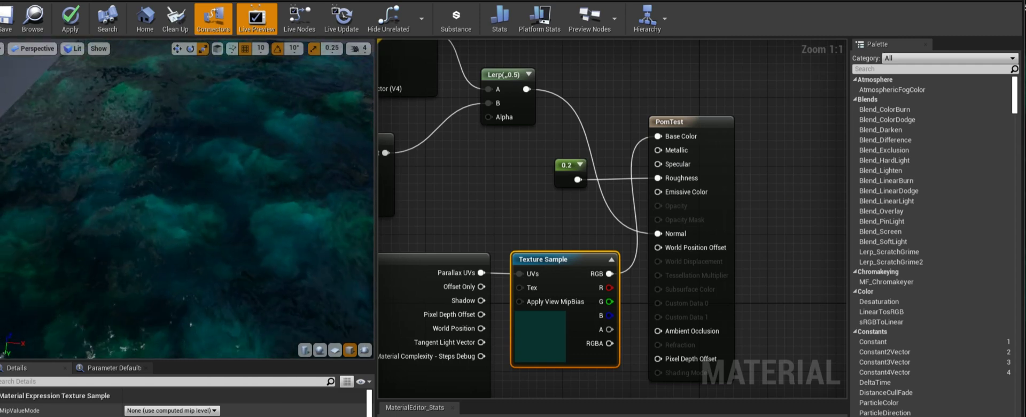
pyautogui.moveTo(187, 198); pyautogui.dragTo(187, 224)
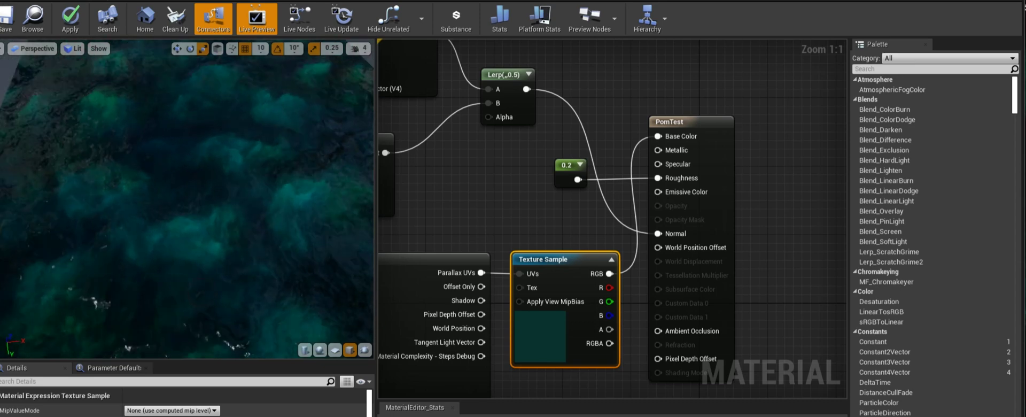
pyautogui.moveTo(210, 291); pyautogui.dragTo(388, 303)
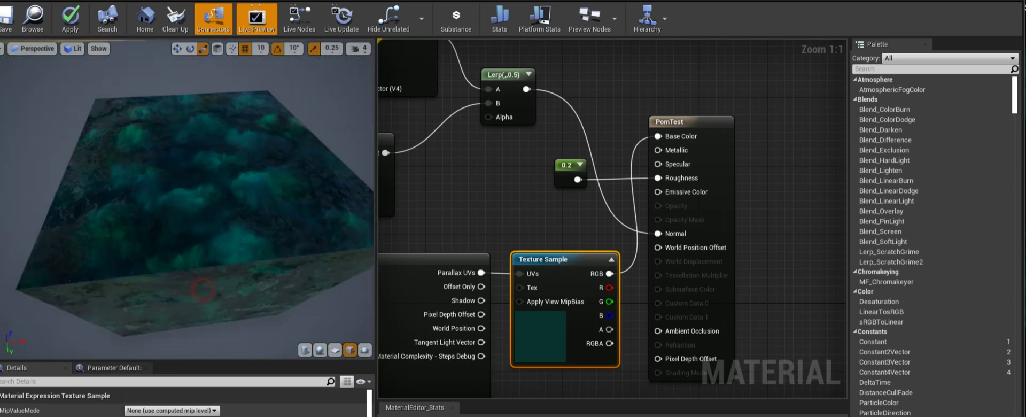